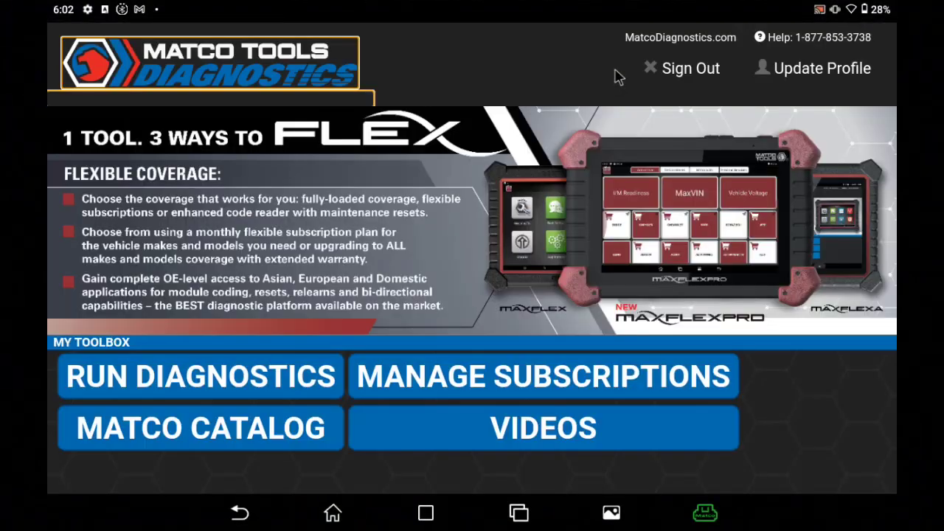
- Start an I/M Readiness check from Run Diagnostics on the Automotive tab
{"action": "left_click", "coordinate": [309, 389]}
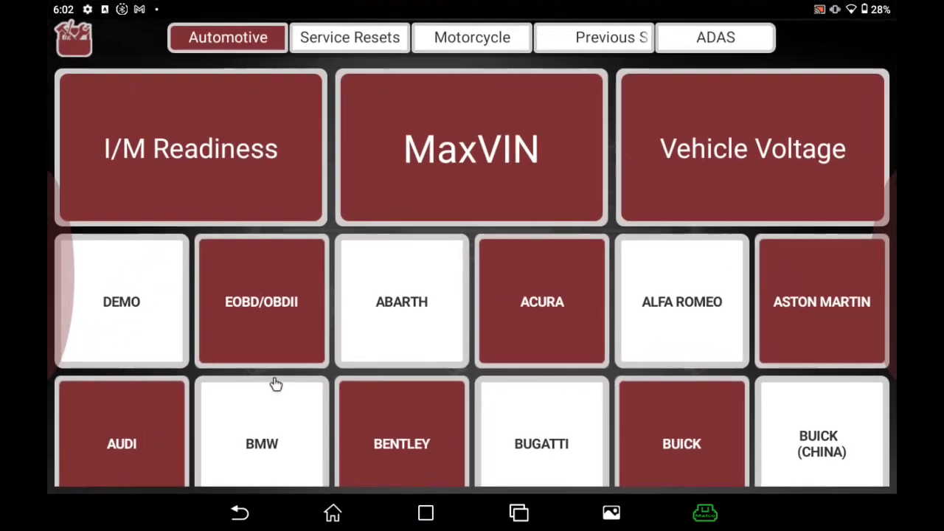
{"action": "left_click", "coordinate": [218, 174]}
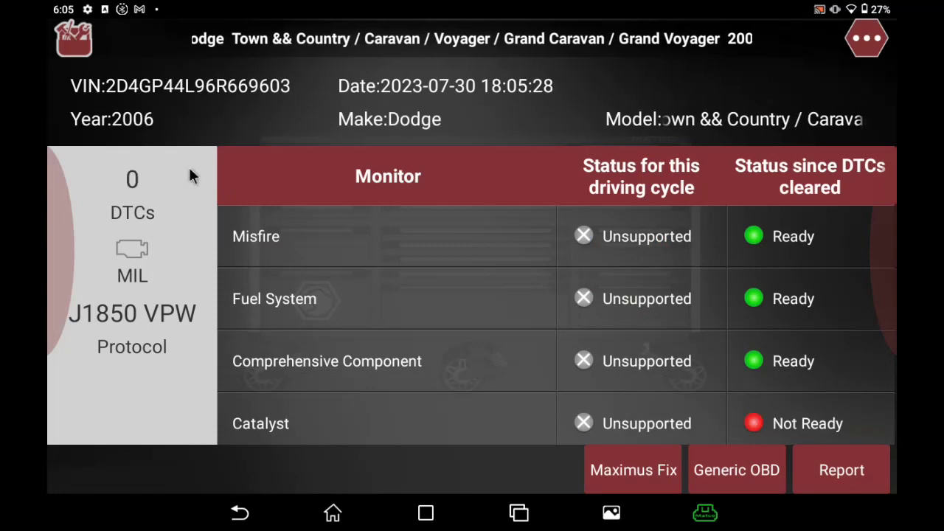
- Scroll the 2006 Dodge monitor table, then open MaxFix repair information for the vehicle
{"action": "scroll", "coordinate": [855, 388], "scroll_direction": "down", "scroll_amount": 1}
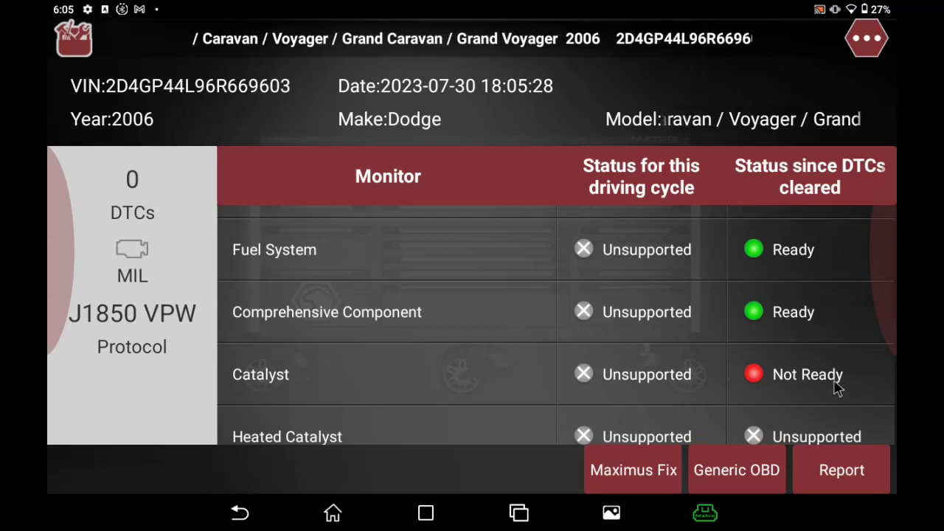
{"action": "left_click", "coordinate": [624, 480]}
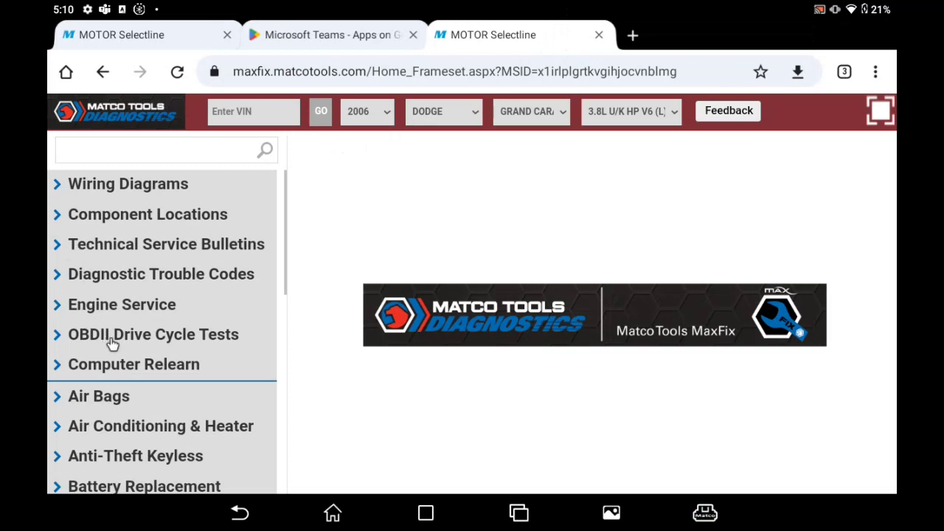
- Show the OBDII Drive Cycle Tests Catalyst, O2 Monitor procedure full screen with a narrowed topic list
{"action": "left_click", "coordinate": [148, 341]}
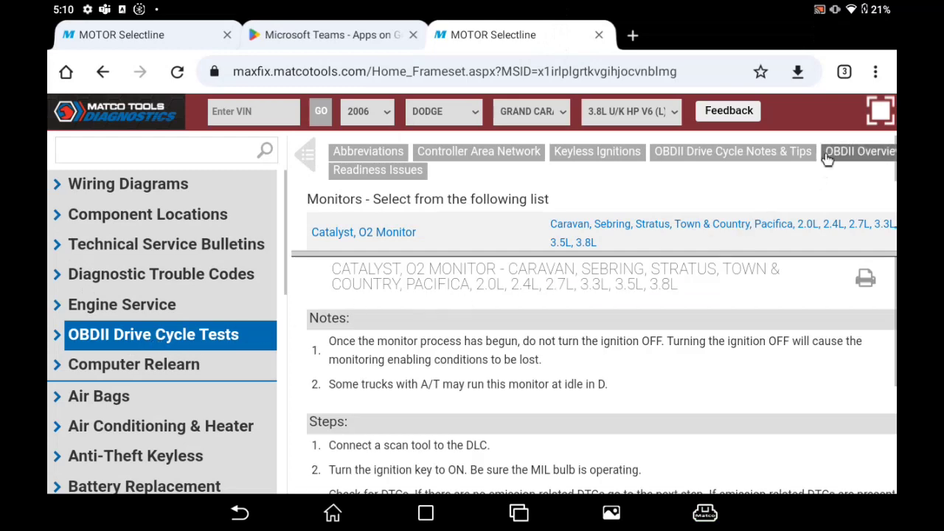
{"action": "left_click", "coordinate": [881, 112]}
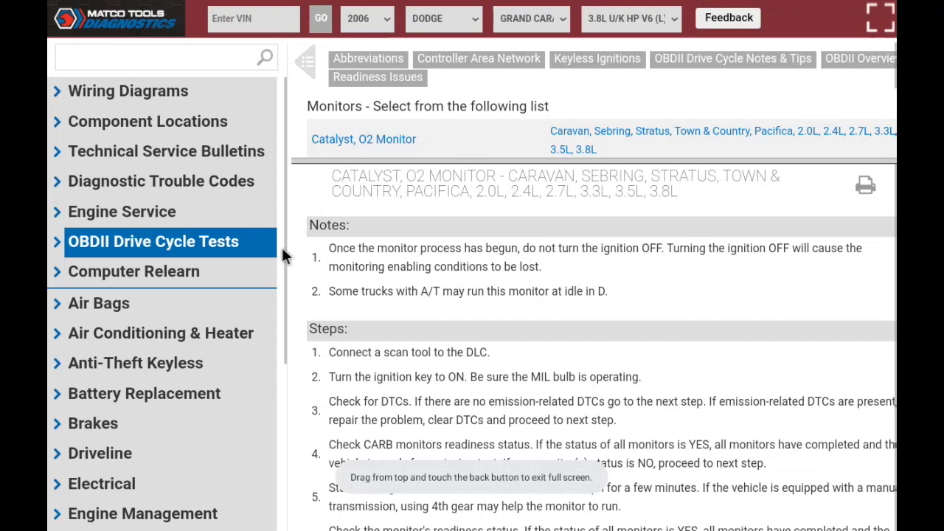
{"action": "left_click_drag", "start_coordinate": [292, 250], "coordinate": [53, 261]}
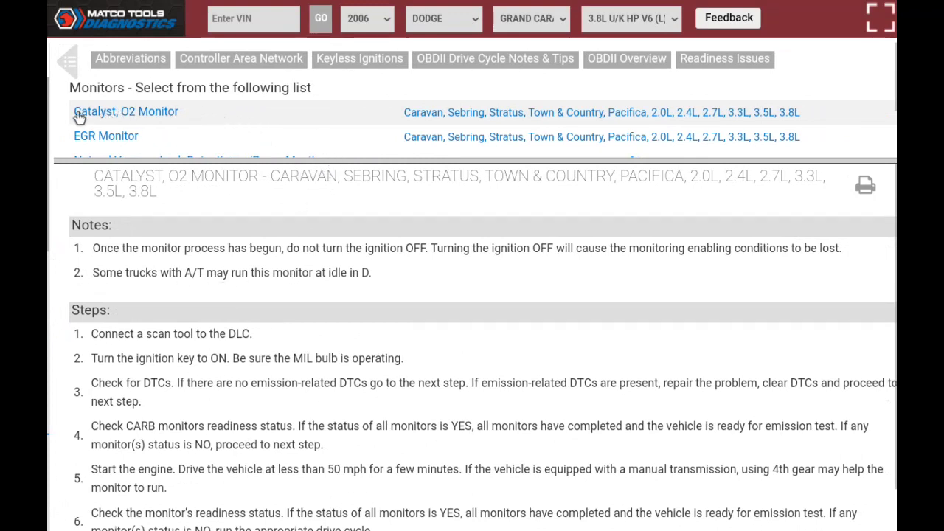
- Scroll through the Catalyst, O2 Monitor notes and steps and the other listed monitor procedures
{"action": "scroll", "coordinate": [116, 125], "scroll_direction": "down", "scroll_amount": 2}
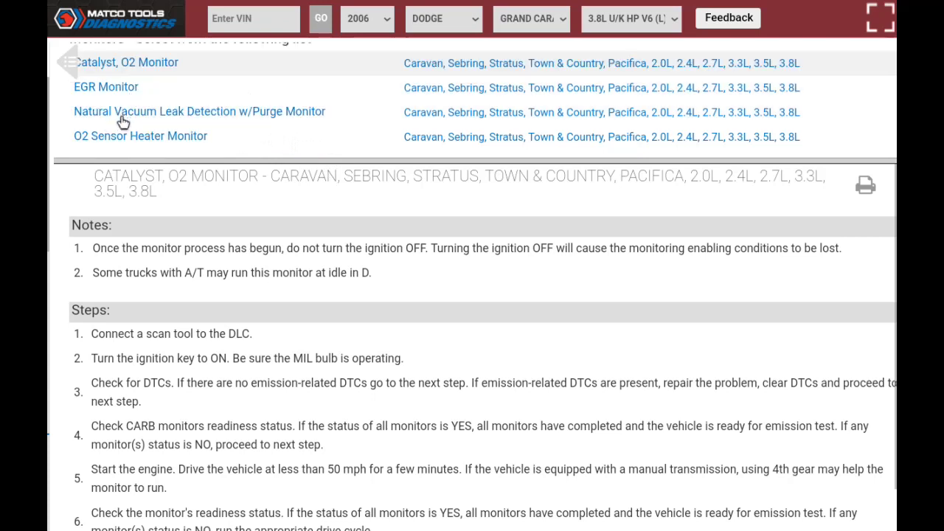
{"action": "scroll", "coordinate": [121, 141], "scroll_direction": "down", "scroll_amount": 1}
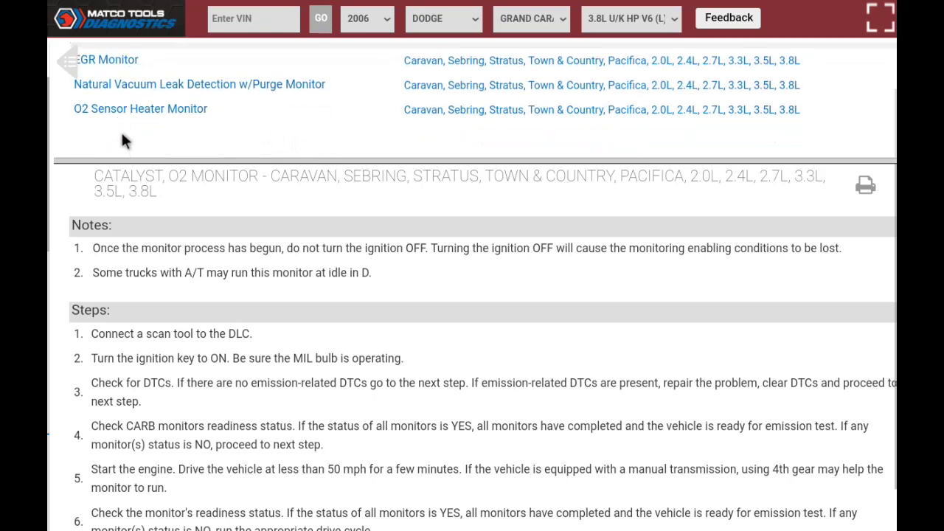
{"action": "scroll", "coordinate": [121, 130], "scroll_direction": "up", "scroll_amount": 3}
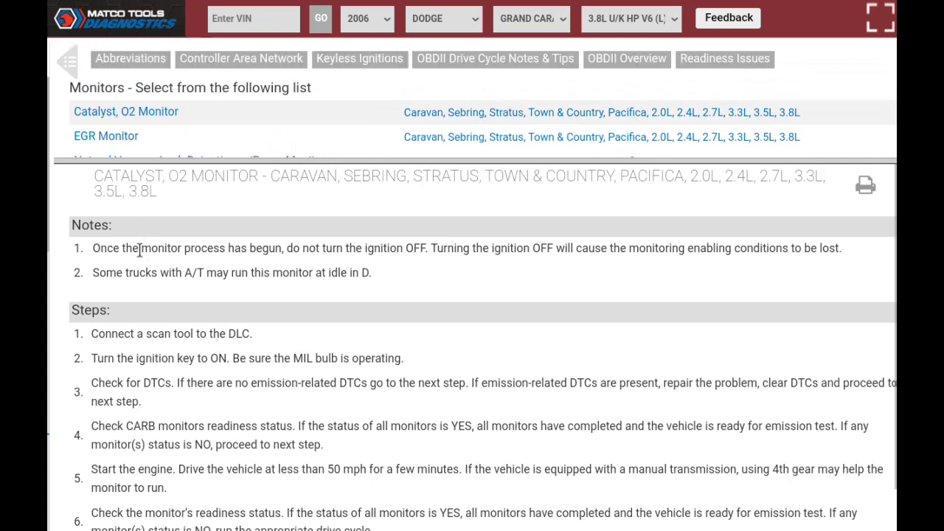
{"action": "scroll", "coordinate": [177, 207], "scroll_direction": "down", "scroll_amount": 1}
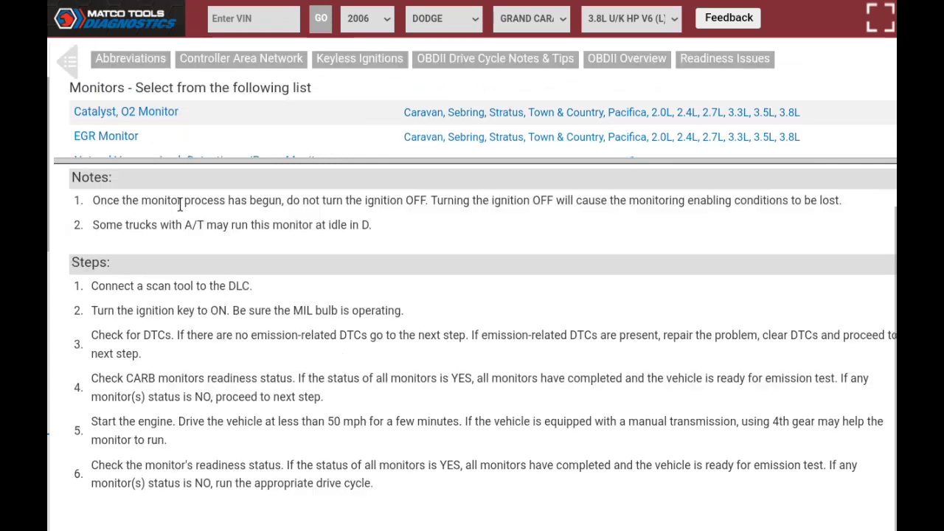
{"action": "scroll", "coordinate": [190, 251], "scroll_direction": "up", "scroll_amount": 1}
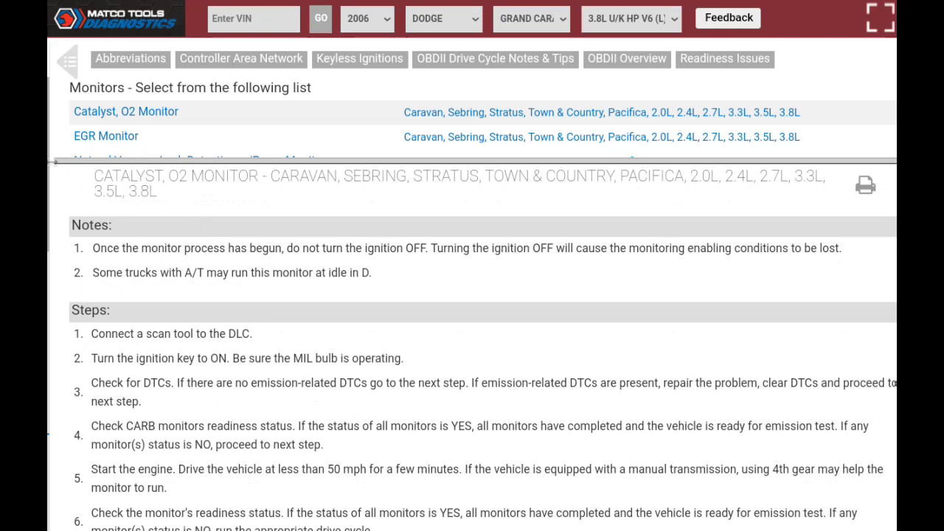
{"action": "mouse_move", "coordinate": [194, 527]}
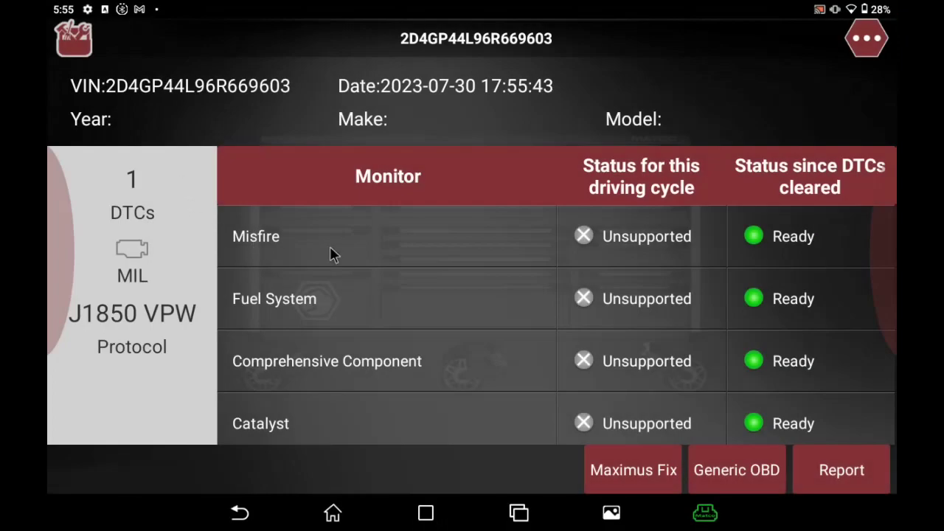
- Scroll the monitor table to check each monitor's drive-cycle and since-cleared status, including Catalyst Not Ready
{"action": "scroll", "coordinate": [391, 357], "scroll_direction": "down", "scroll_amount": 1}
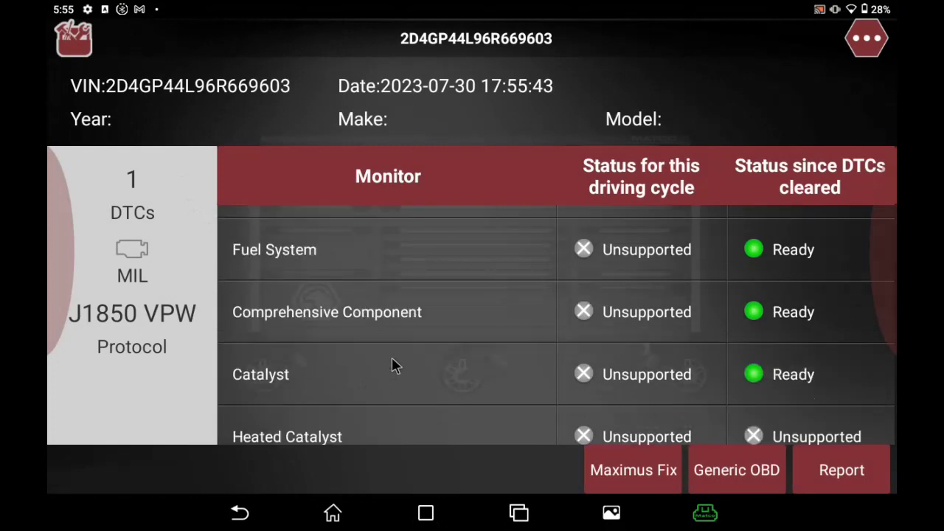
{"action": "scroll", "coordinate": [392, 362], "scroll_direction": "down", "scroll_amount": 1}
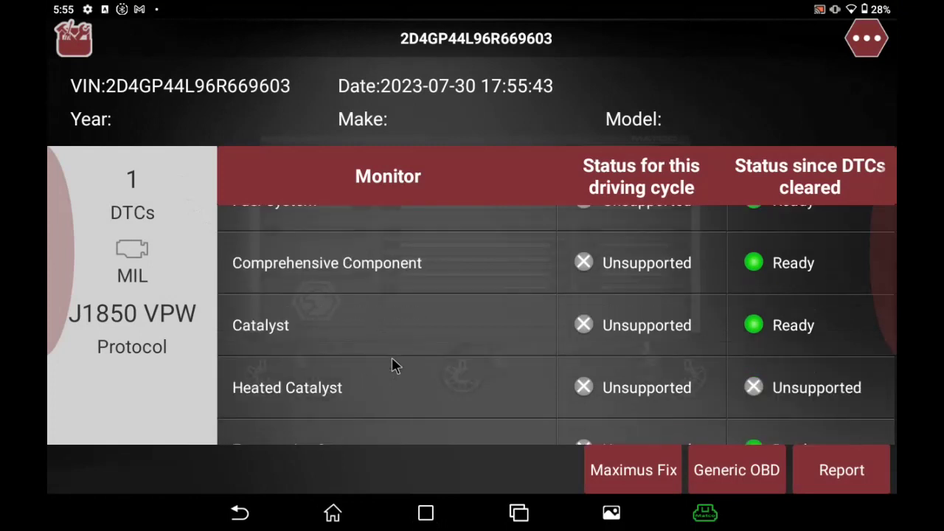
{"action": "scroll", "coordinate": [392, 361], "scroll_direction": "up", "scroll_amount": 1}
{"action": "scroll", "coordinate": [392, 361], "scroll_direction": "down", "scroll_amount": 4}
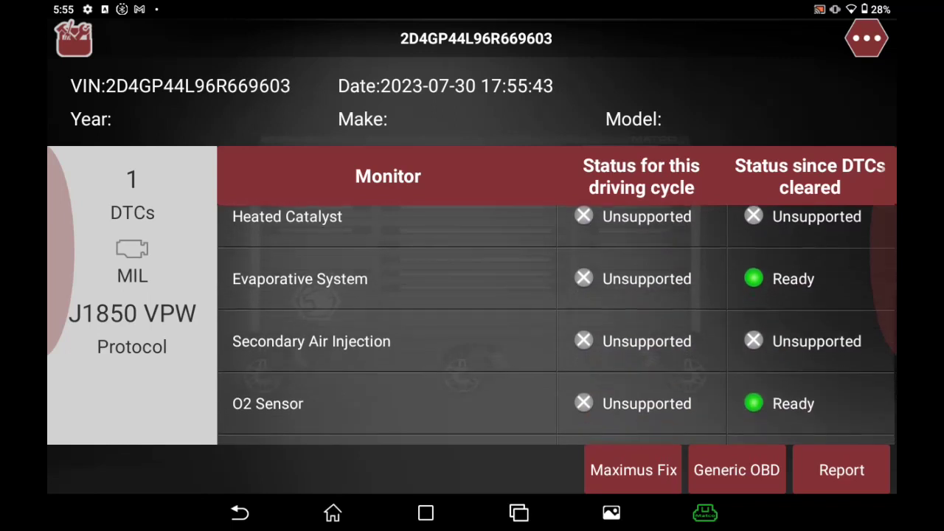
{"action": "scroll", "coordinate": [392, 362], "scroll_direction": "down", "scroll_amount": 2}
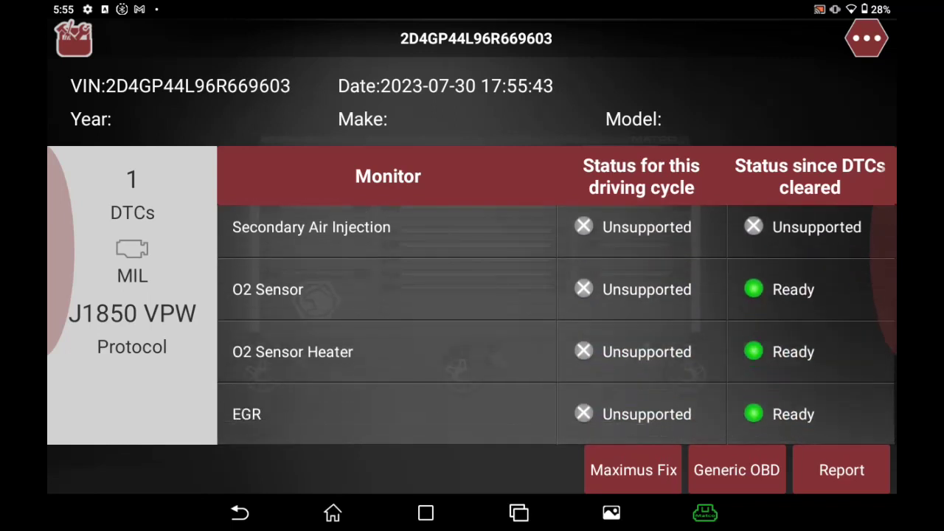
{"action": "scroll", "coordinate": [392, 362], "scroll_direction": "up", "scroll_amount": 5}
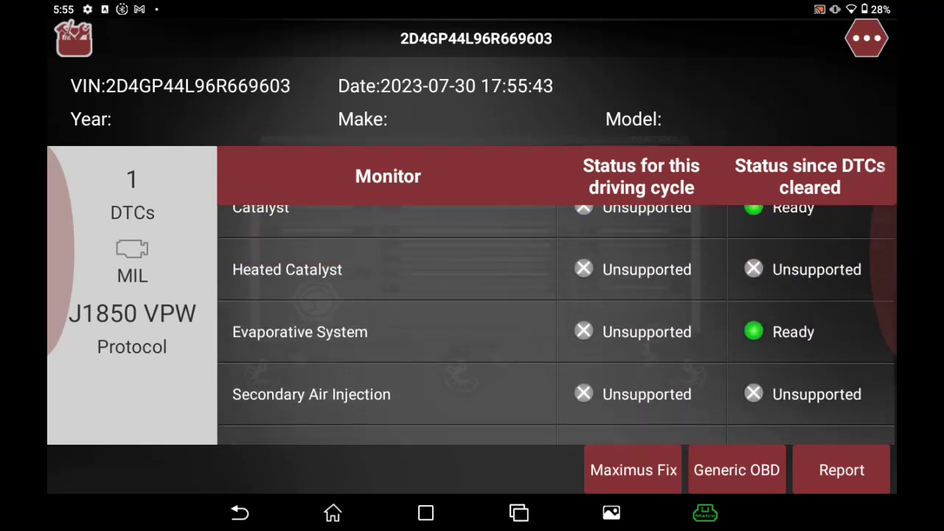
{"action": "scroll", "coordinate": [392, 362], "scroll_direction": "up", "scroll_amount": 1}
{"action": "scroll", "coordinate": [392, 361], "scroll_direction": "up", "scroll_amount": 2}
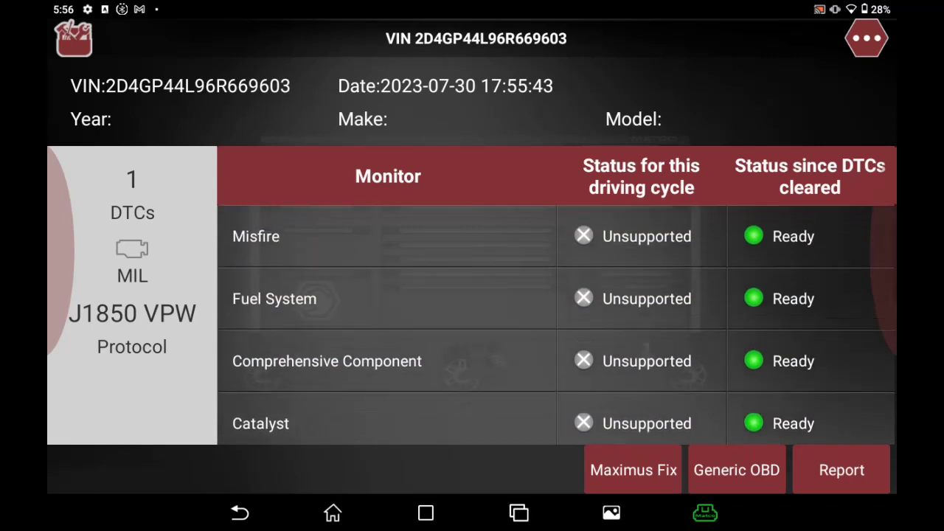
{"action": "scroll", "coordinate": [391, 362], "scroll_direction": "down", "scroll_amount": 3}
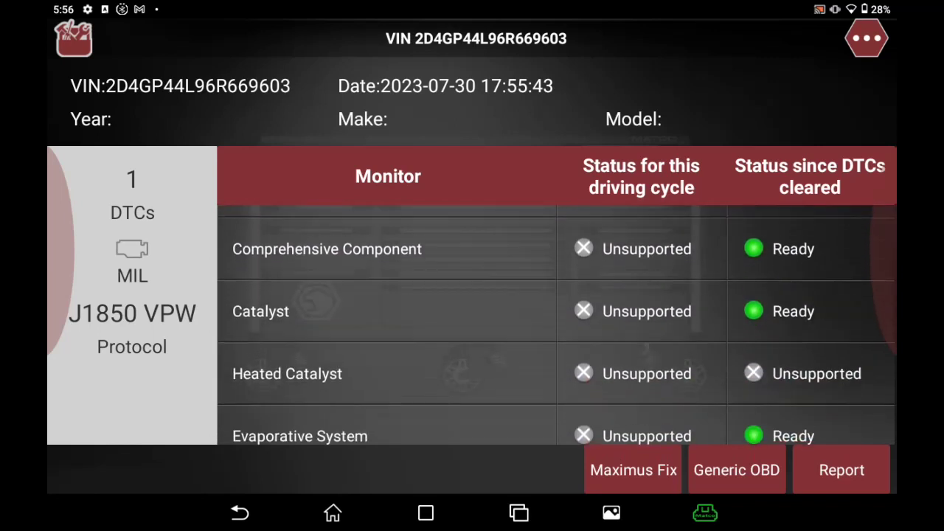
{"action": "scroll", "coordinate": [391, 361], "scroll_direction": "down", "scroll_amount": 2}
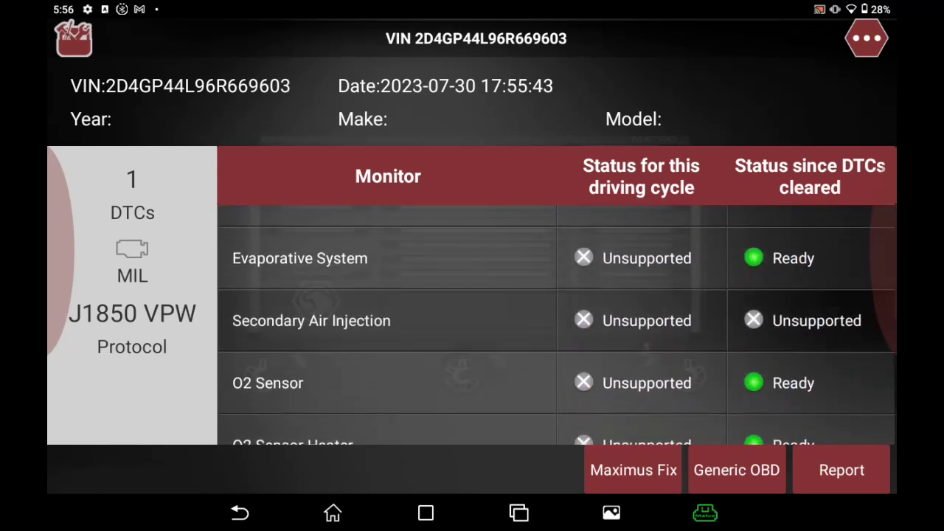
{"action": "scroll", "coordinate": [392, 362], "scroll_direction": "down", "scroll_amount": 1}
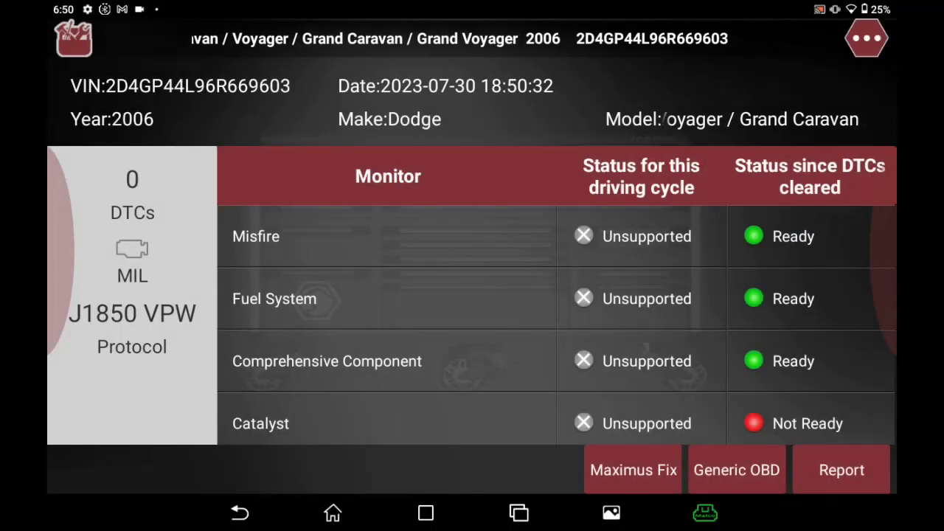
- Start a Pre-Repair I/M Readiness Report and scroll through its details
{"action": "left_click", "coordinate": [842, 470]}
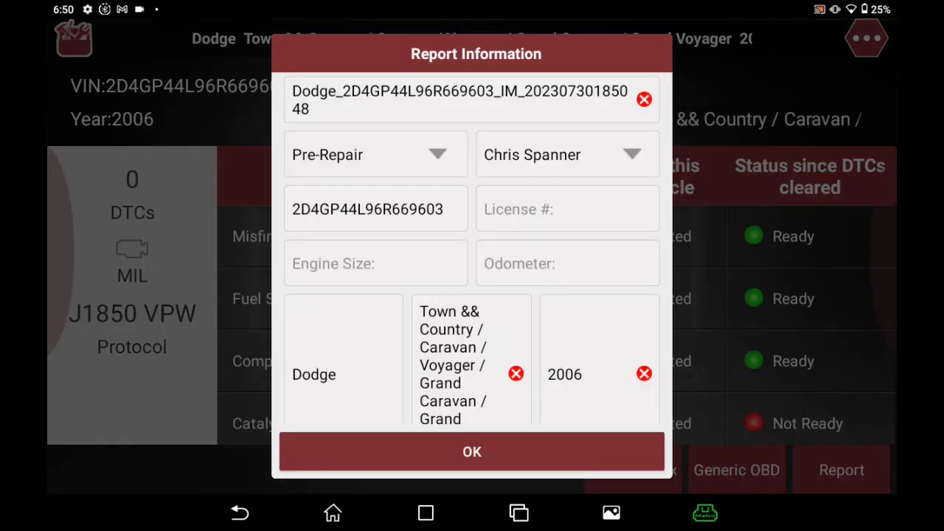
{"action": "scroll", "coordinate": [472, 248], "scroll_direction": "down", "scroll_amount": 10}
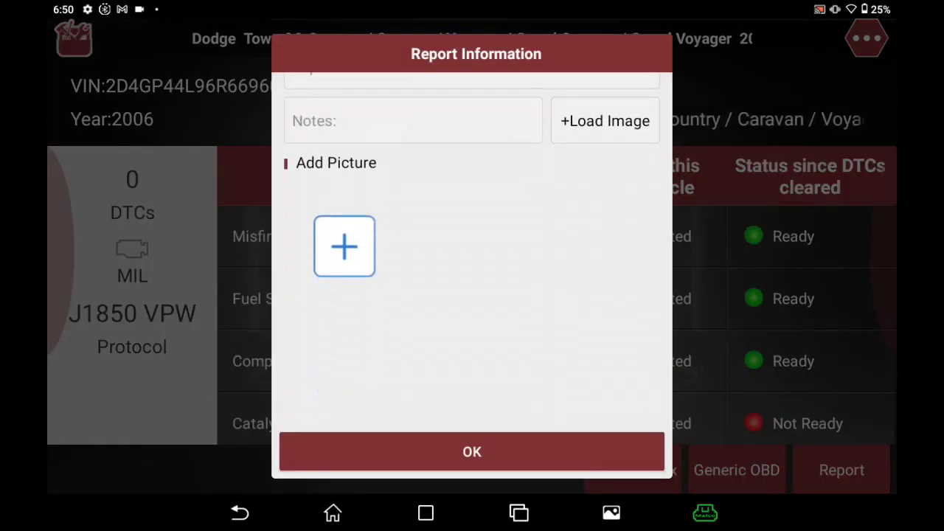
{"action": "scroll", "coordinate": [472, 248], "scroll_direction": "down", "scroll_amount": 3}
{"action": "scroll", "coordinate": [472, 248], "scroll_direction": "up", "scroll_amount": 10}
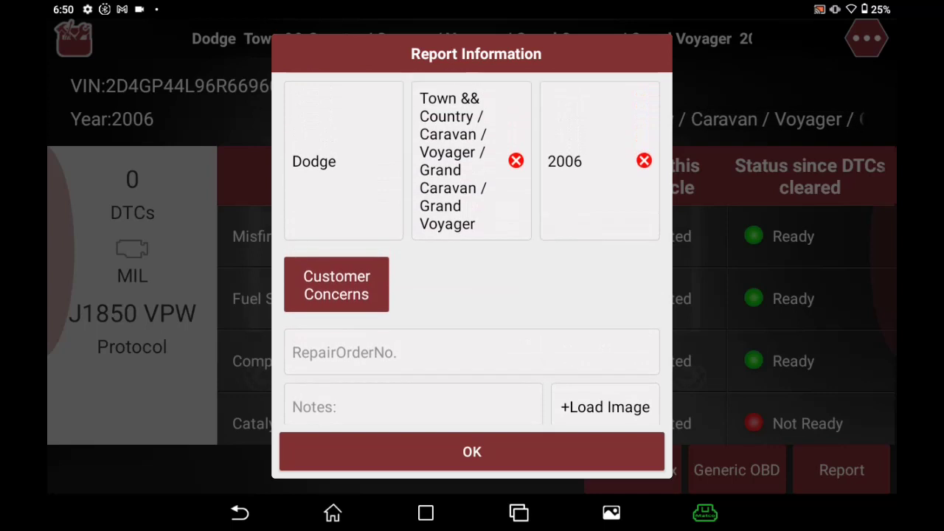
{"action": "scroll", "coordinate": [472, 247], "scroll_direction": "down", "scroll_amount": 3}
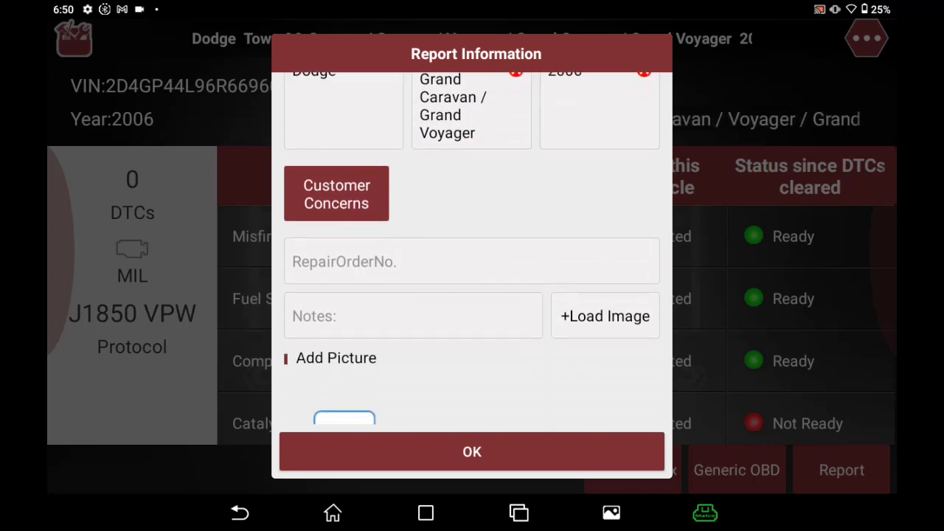
- Attach the cropped van photo from the tablet and save the report
{"action": "left_click", "coordinate": [605, 316]}
{"action": "left_click", "coordinate": [543, 210]}
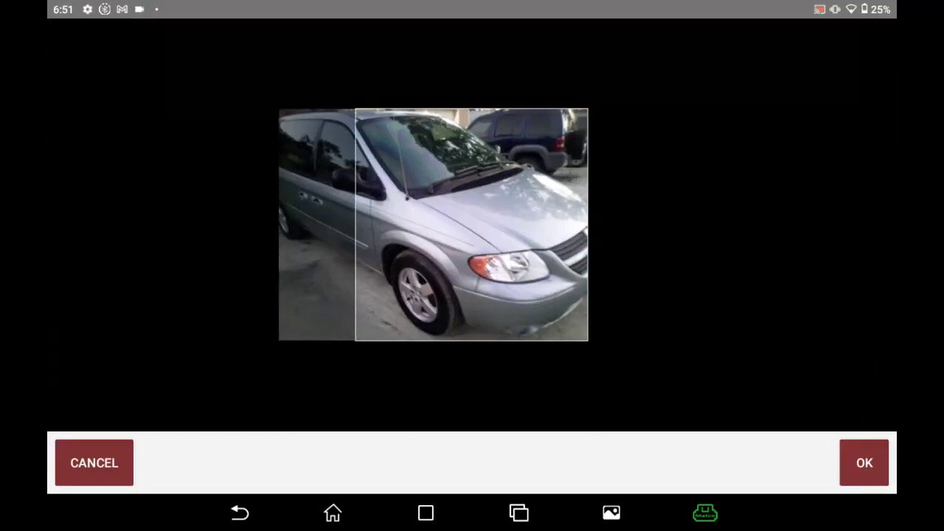
{"action": "left_click", "coordinate": [864, 463]}
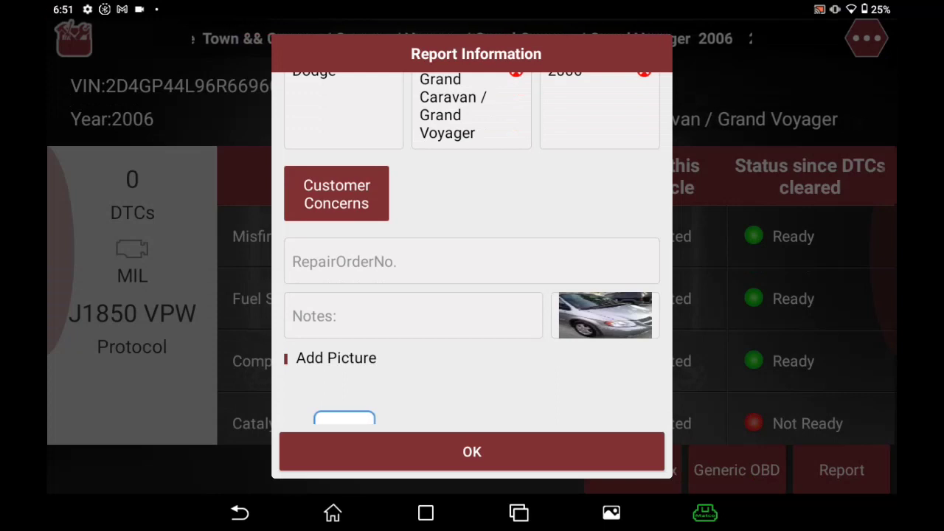
{"action": "scroll", "coordinate": [473, 258], "scroll_direction": "down", "scroll_amount": 4}
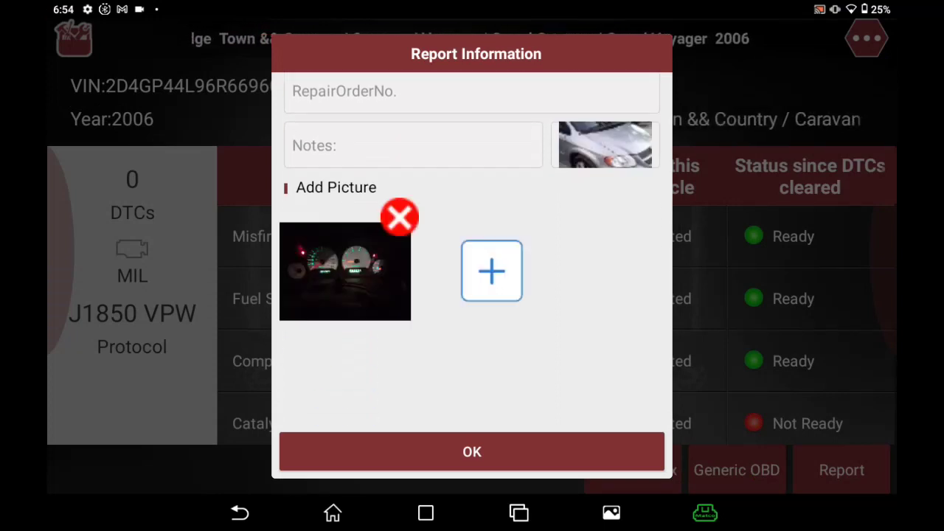
{"action": "left_click", "coordinate": [472, 451]}
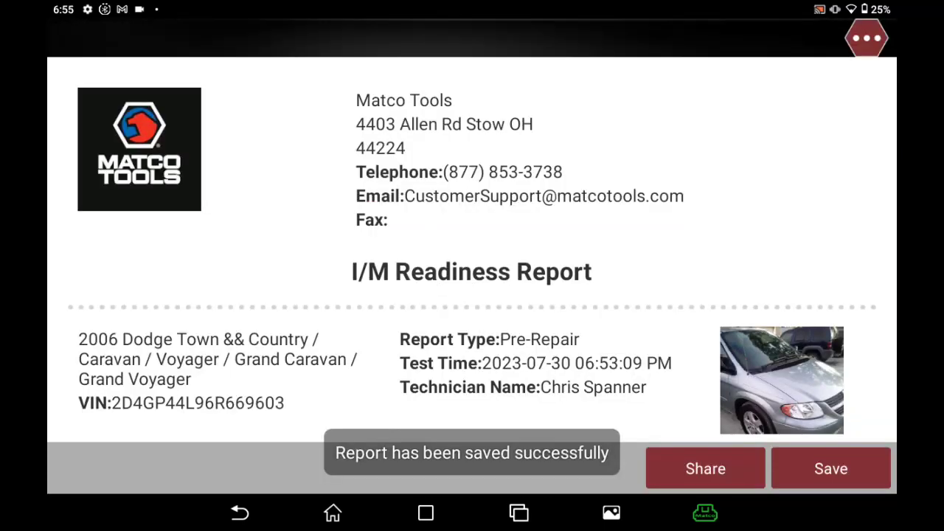
- Scroll through the saved I/M Readiness Report's monitor results
{"action": "scroll", "coordinate": [472, 251], "scroll_direction": "down", "scroll_amount": 2}
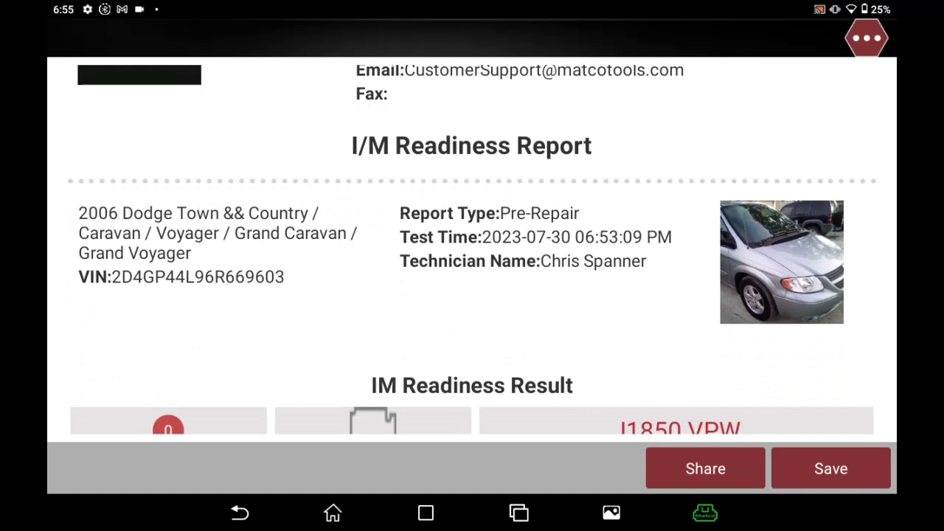
{"action": "scroll", "coordinate": [472, 251], "scroll_direction": "down", "scroll_amount": 3}
{"action": "scroll", "coordinate": [472, 250], "scroll_direction": "down", "scroll_amount": 5}
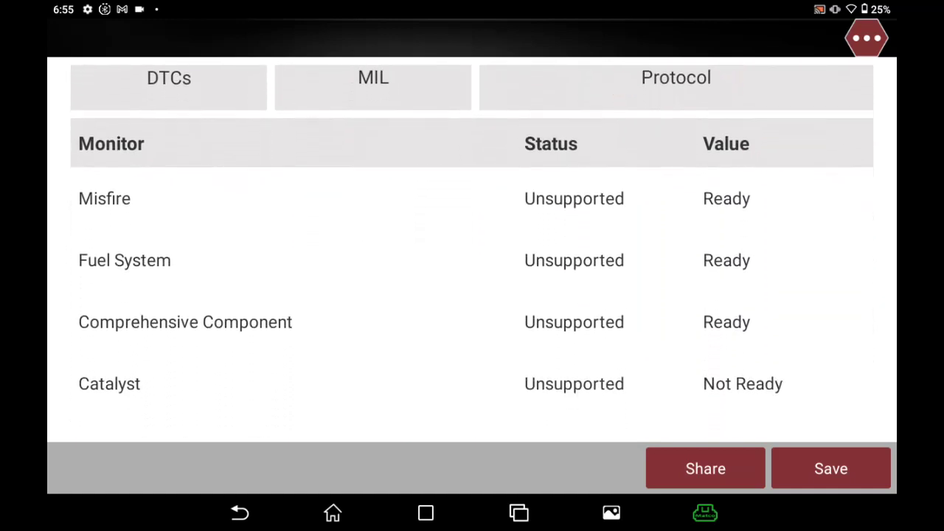
{"action": "scroll", "coordinate": [472, 251], "scroll_direction": "down", "scroll_amount": 6}
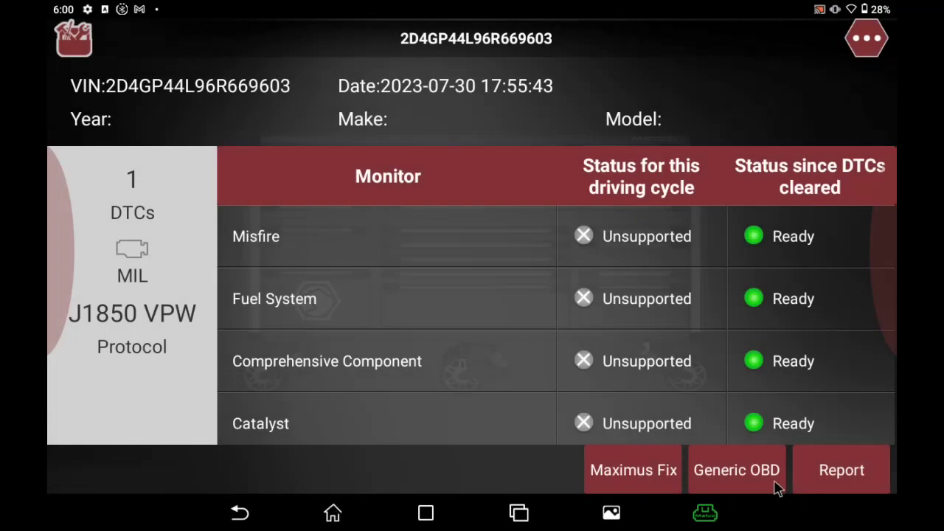
- Run a generic OBD scan (1 DTC, MIL off, 8 monitors completed) and open its function menu
{"action": "left_click", "coordinate": [738, 476]}
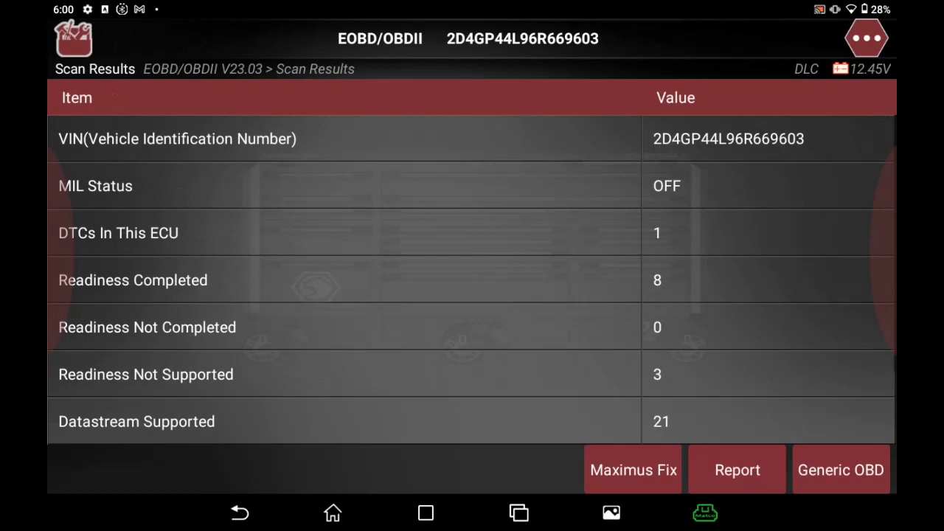
{"action": "left_click", "coordinate": [841, 472]}
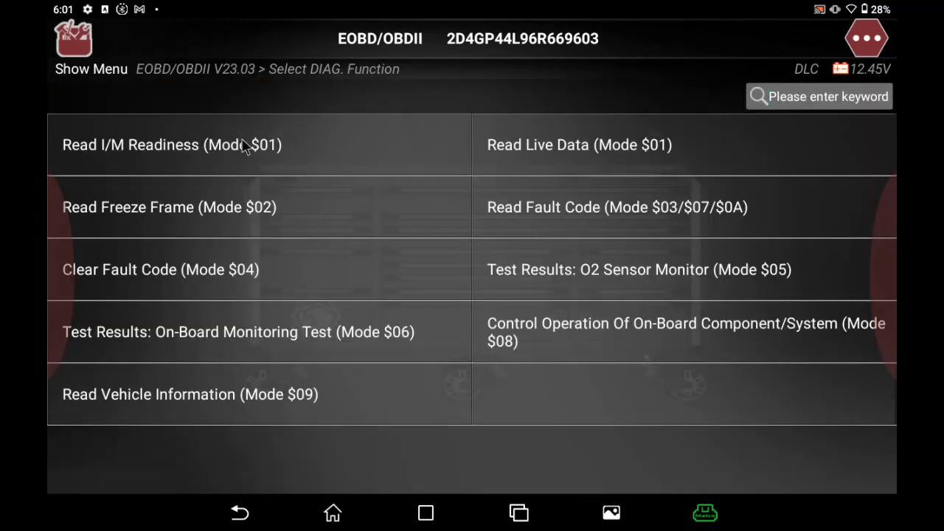